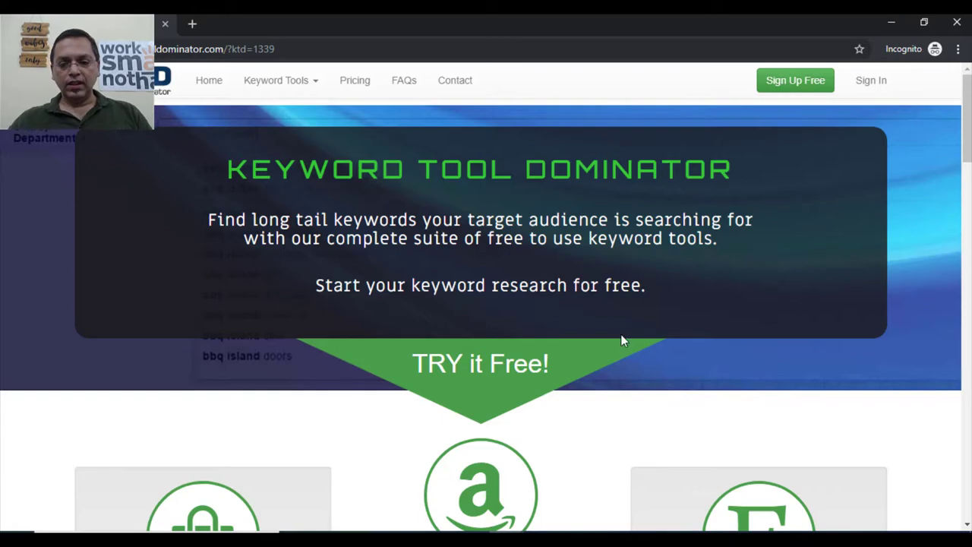
Switch to the regular browser window, open the Keyword Tool Dominator tools page, and close the empty tab
{"action": "scroll", "coordinate": [621, 340], "scroll_direction": "down", "scroll_amount": 3}
{"action": "scroll", "coordinate": [621, 340], "scroll_direction": "down", "scroll_amount": 10}
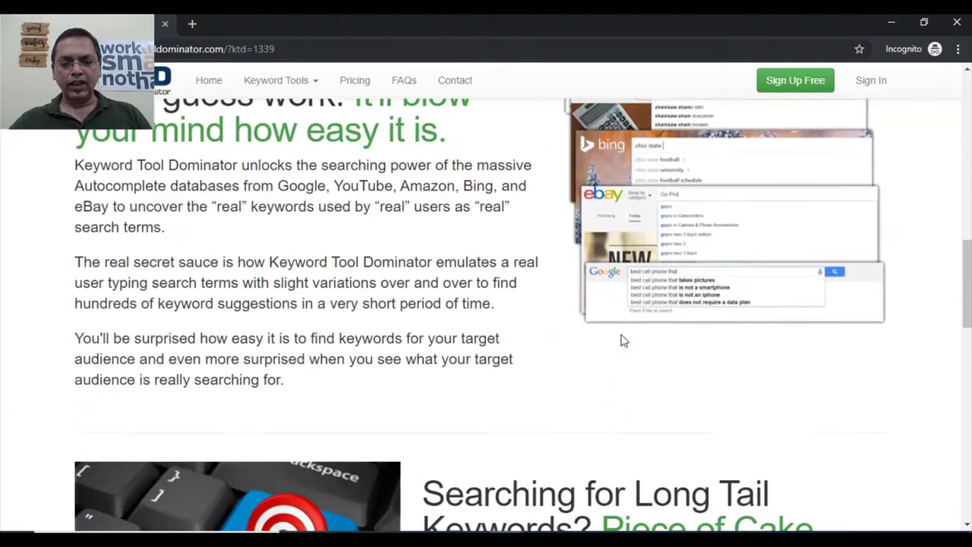
{"action": "scroll", "coordinate": [621, 339], "scroll_direction": "down", "scroll_amount": 10}
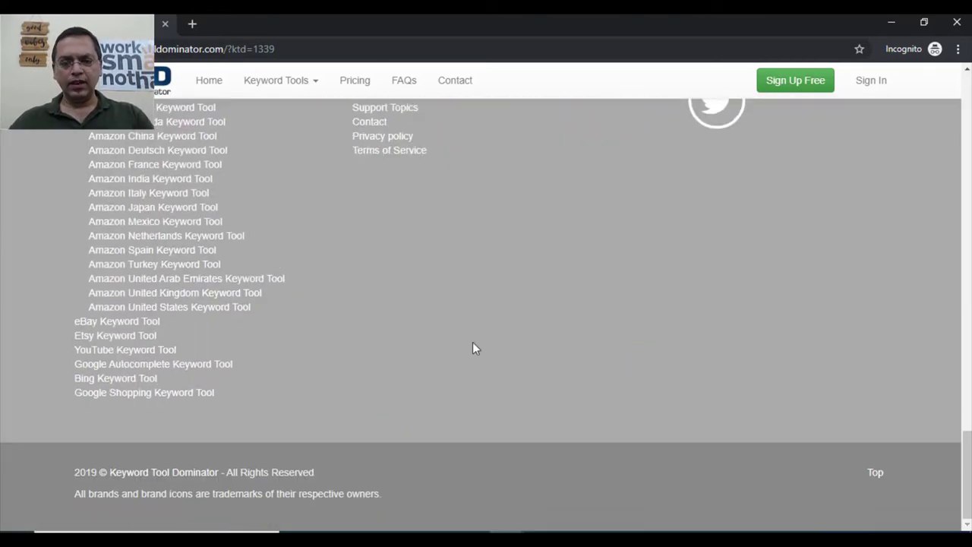
{"action": "scroll", "coordinate": [317, 271], "scroll_direction": "up", "scroll_amount": 1}
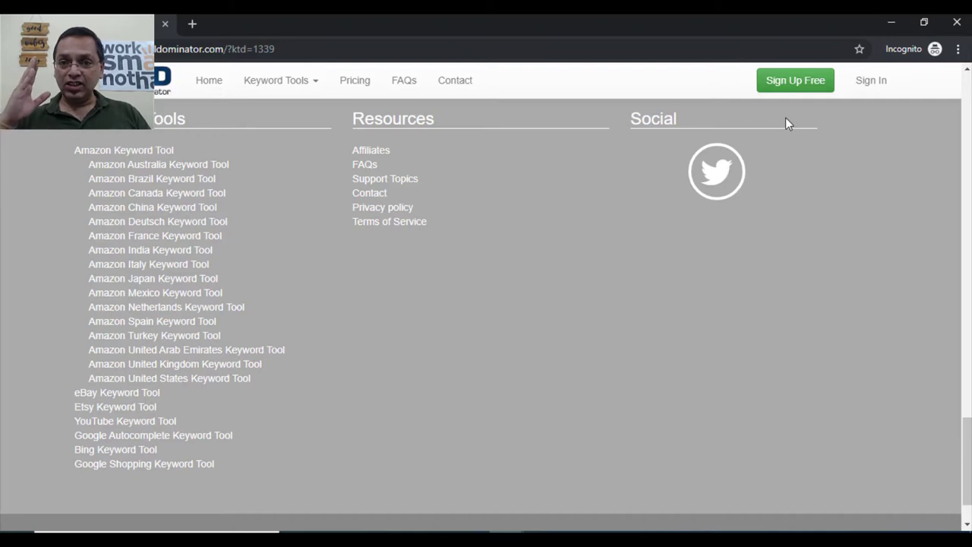
{"action": "key", "text": "alt+Tab"}
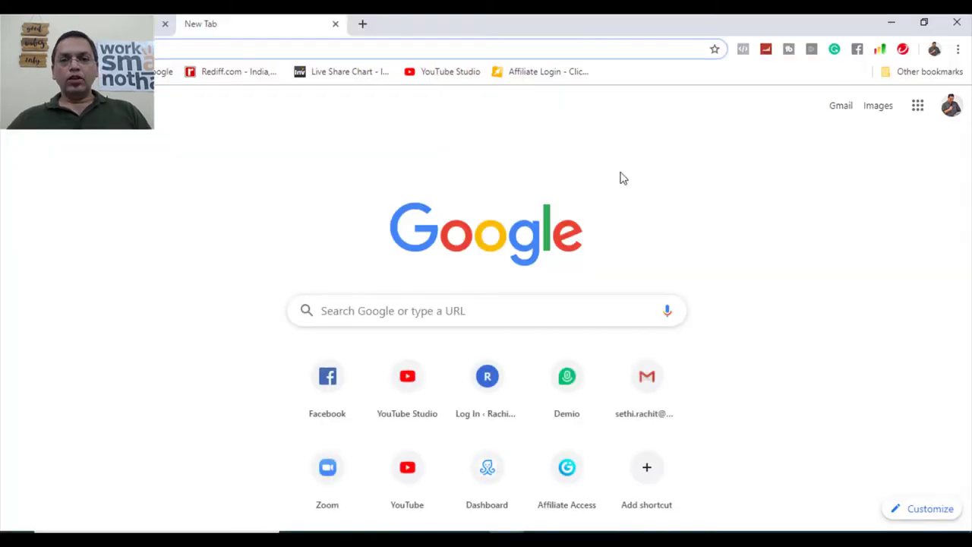
{"action": "left_click", "coordinate": [880, 50]}
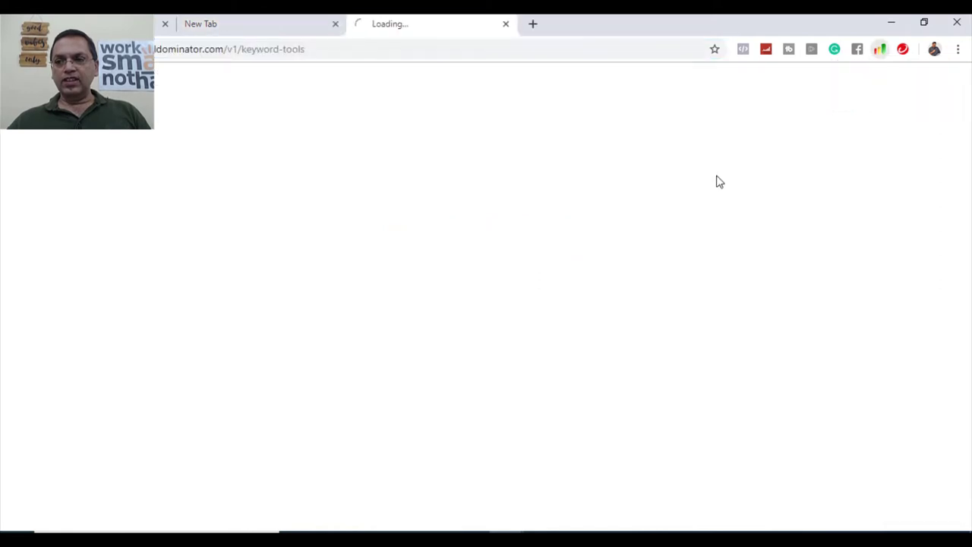
{"action": "left_click", "coordinate": [335, 23]}
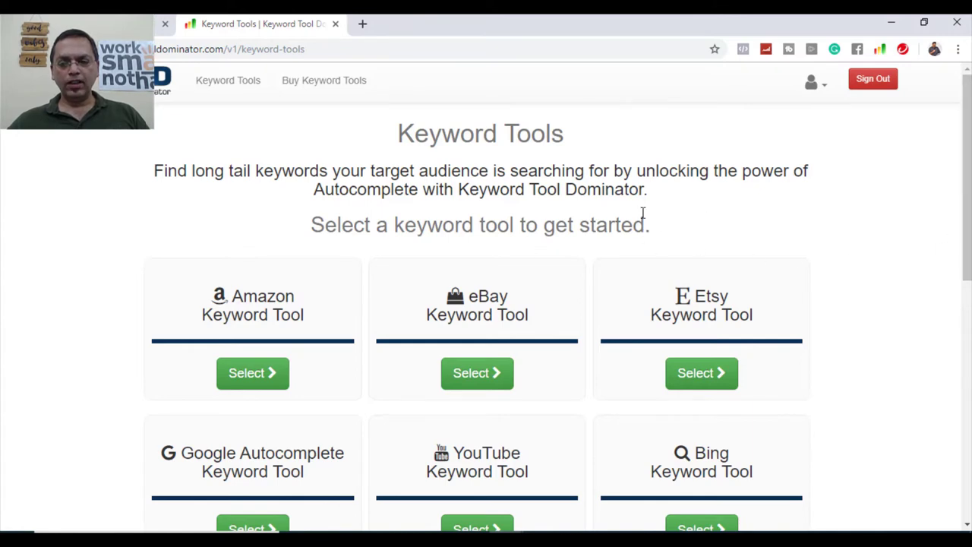
{"action": "scroll", "coordinate": [644, 218], "scroll_direction": "down", "scroll_amount": 3}
{"action": "scroll", "coordinate": [642, 218], "scroll_direction": "down", "scroll_amount": 4}
{"action": "scroll", "coordinate": [643, 217], "scroll_direction": "up", "scroll_amount": 5}
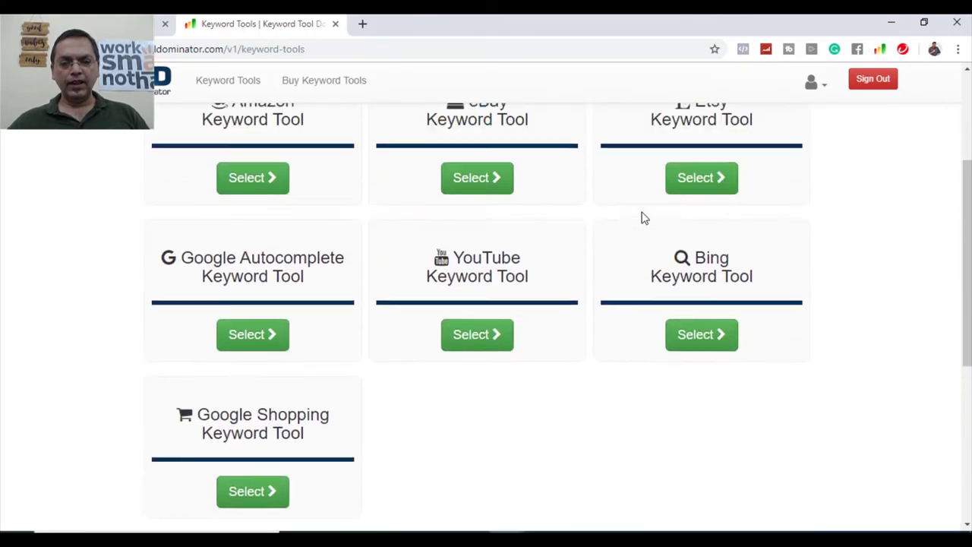
Open the Amazon Keyword Tool and choose India (amazon.in) as the marketplace
{"action": "left_click", "coordinate": [285, 270]}
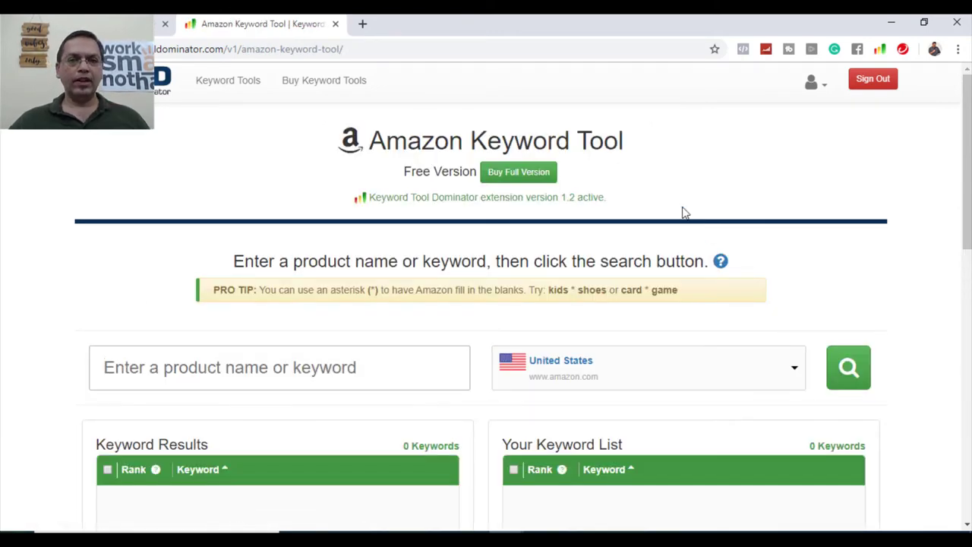
{"action": "scroll", "coordinate": [645, 228], "scroll_direction": "down", "scroll_amount": 1}
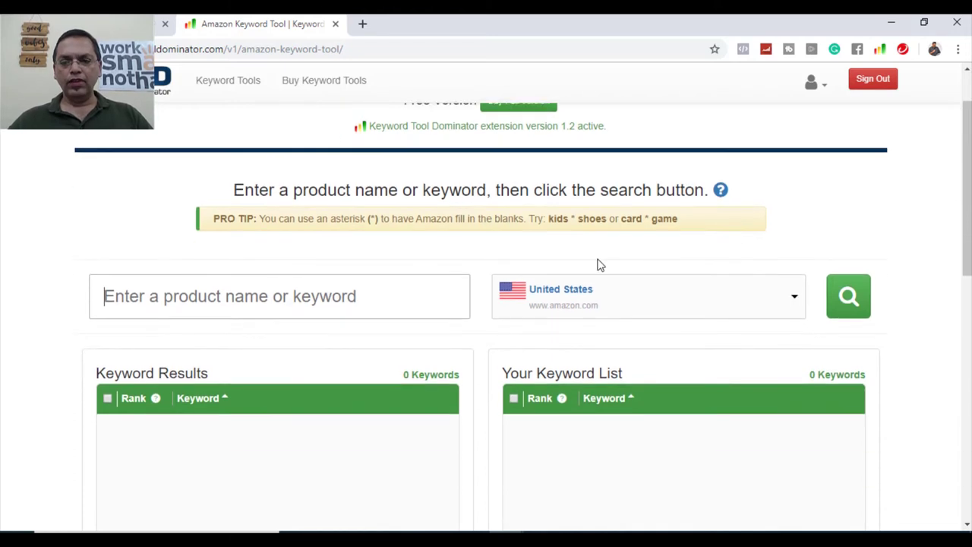
{"action": "left_click", "coordinate": [597, 299]}
{"action": "scroll", "coordinate": [623, 366], "scroll_direction": "down", "scroll_amount": 4}
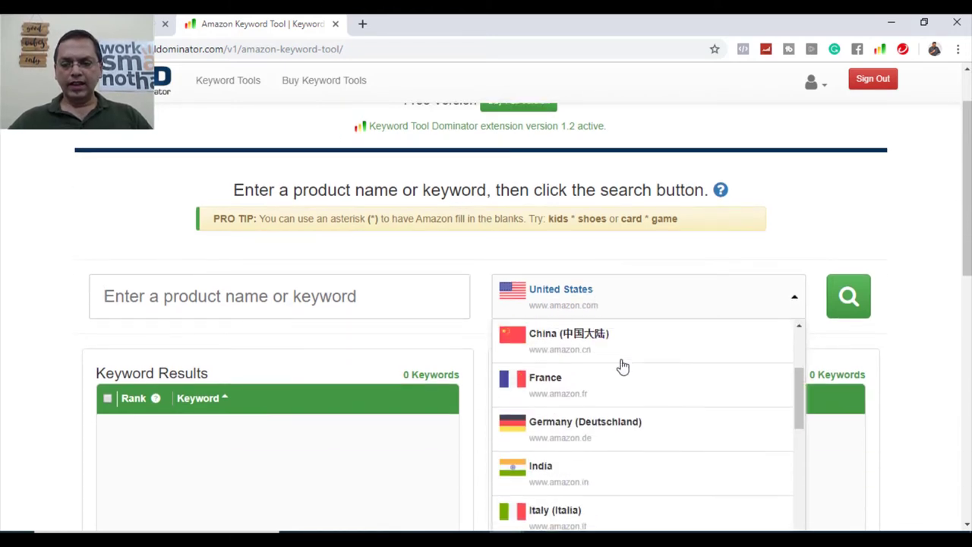
{"action": "scroll", "coordinate": [624, 365], "scroll_direction": "down", "scroll_amount": 1}
{"action": "scroll", "coordinate": [642, 354], "scroll_direction": "up", "scroll_amount": 3}
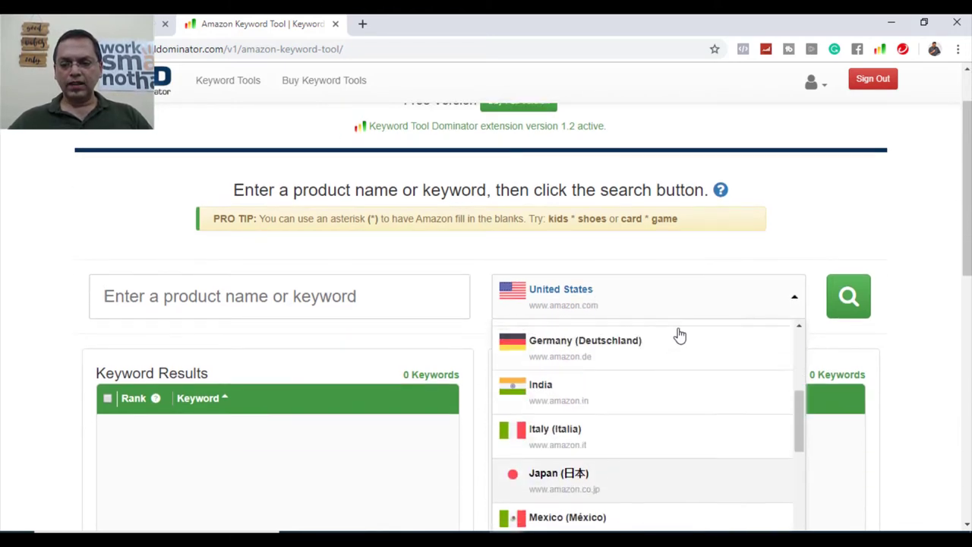
{"action": "left_click", "coordinate": [630, 404]}
{"action": "left_click", "coordinate": [225, 284]}
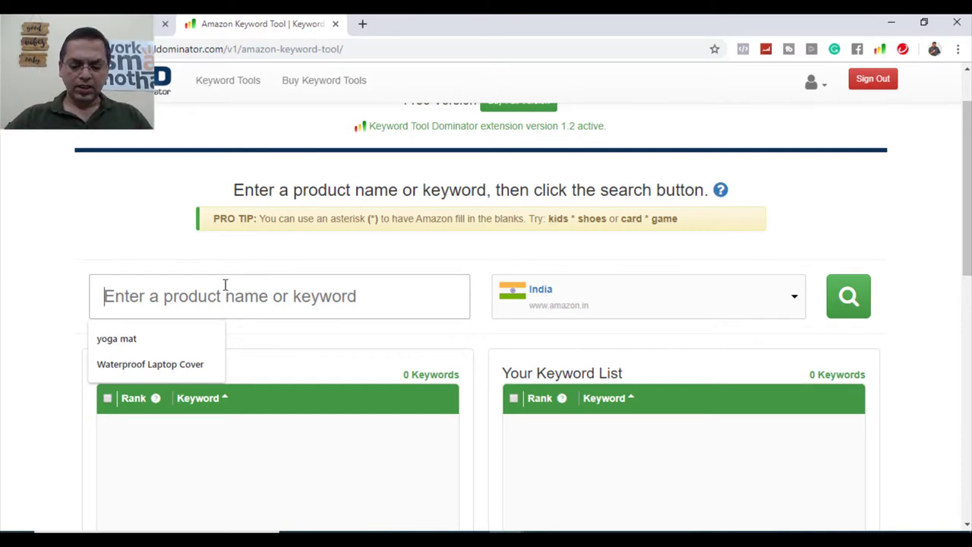
Search Amazon India for 'water bottles', returning 275 ranked keywords
{"action": "type", "text": "wate"}
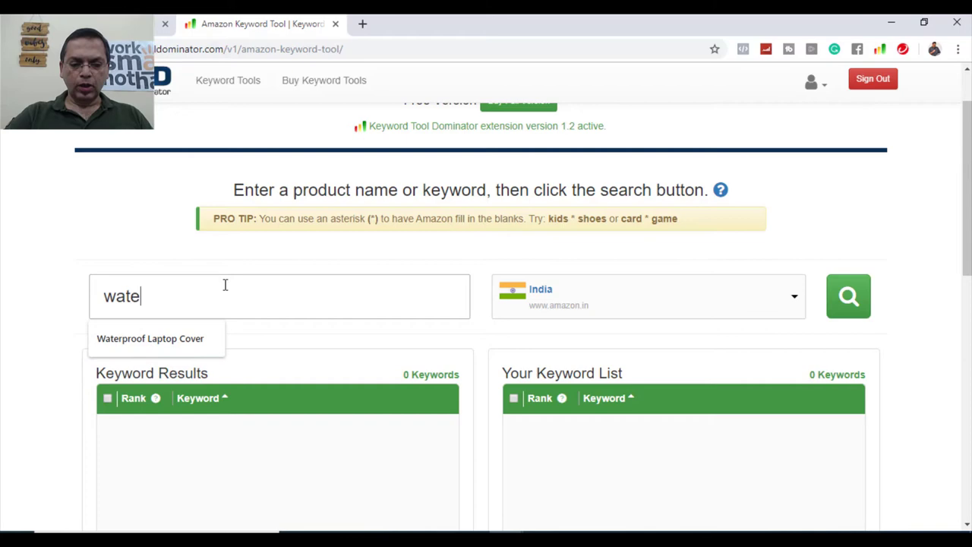
{"action": "type", "text": "r bottles"}
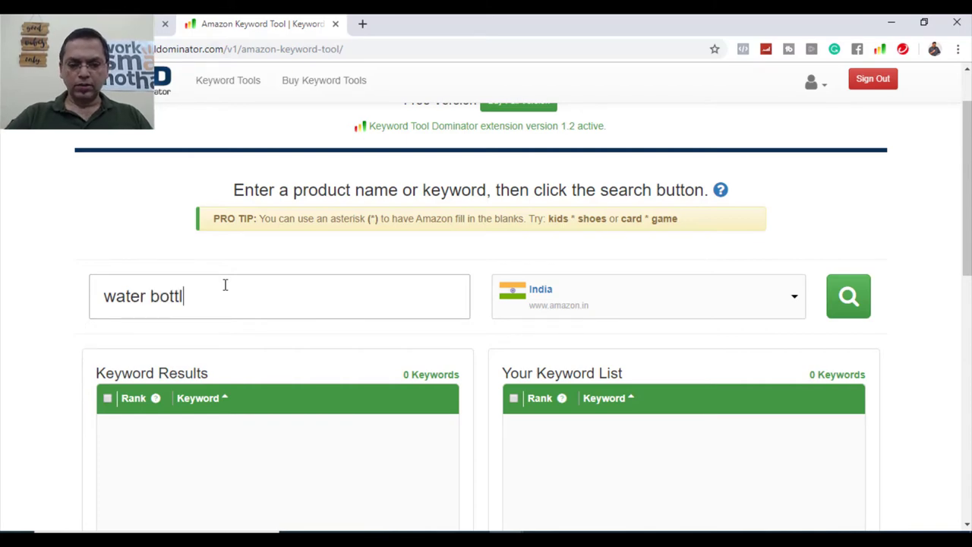
{"action": "left_click", "coordinate": [849, 308]}
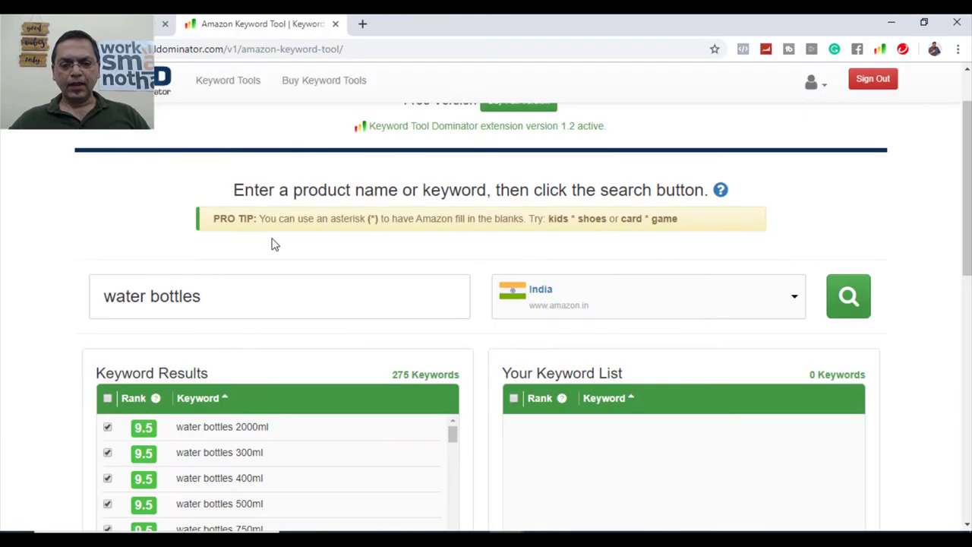
Scroll the results, highlighting keywords such as 'water bottles milton' and the office and plastic ones
{"action": "scroll", "coordinate": [275, 244], "scroll_direction": "down", "scroll_amount": 3}
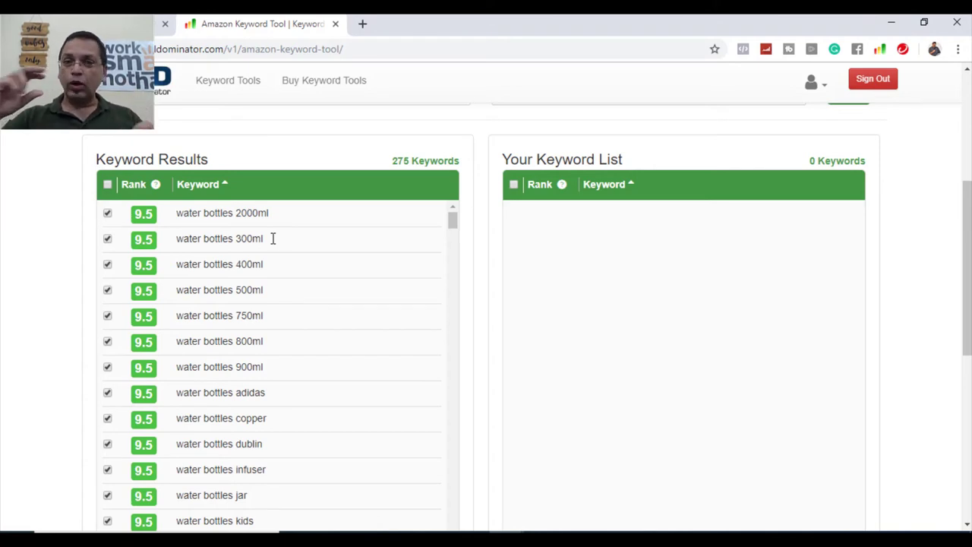
{"action": "scroll", "coordinate": [274, 240], "scroll_direction": "down", "scroll_amount": 1}
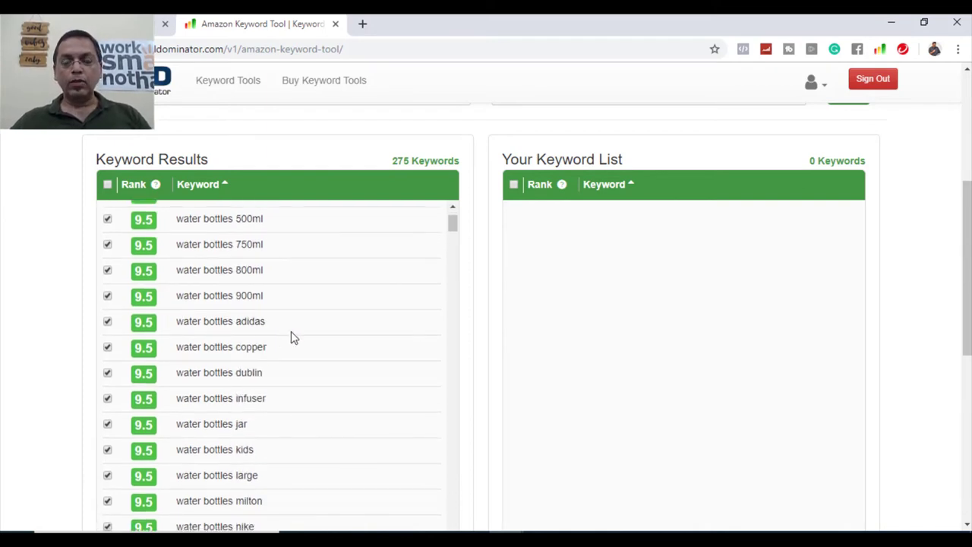
{"action": "scroll", "coordinate": [291, 332], "scroll_direction": "down", "scroll_amount": 1}
{"action": "left_click_drag", "start_coordinate": [183, 302], "coordinate": [306, 306]}
{"action": "left_click", "coordinate": [273, 295]}
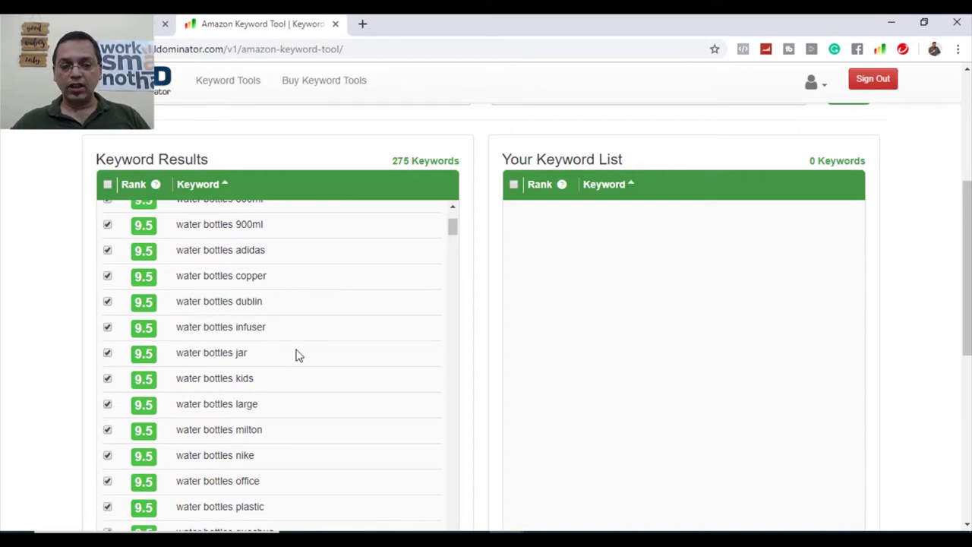
{"action": "scroll", "coordinate": [296, 354], "scroll_direction": "down", "scroll_amount": 1}
{"action": "left_click_drag", "start_coordinate": [202, 307], "coordinate": [256, 313]}
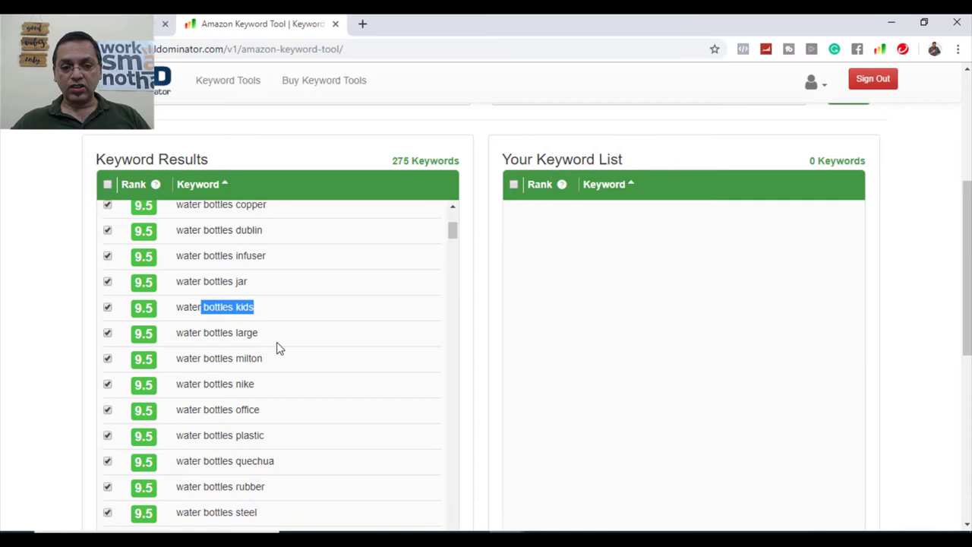
{"action": "left_click_drag", "start_coordinate": [198, 359], "coordinate": [269, 364]}
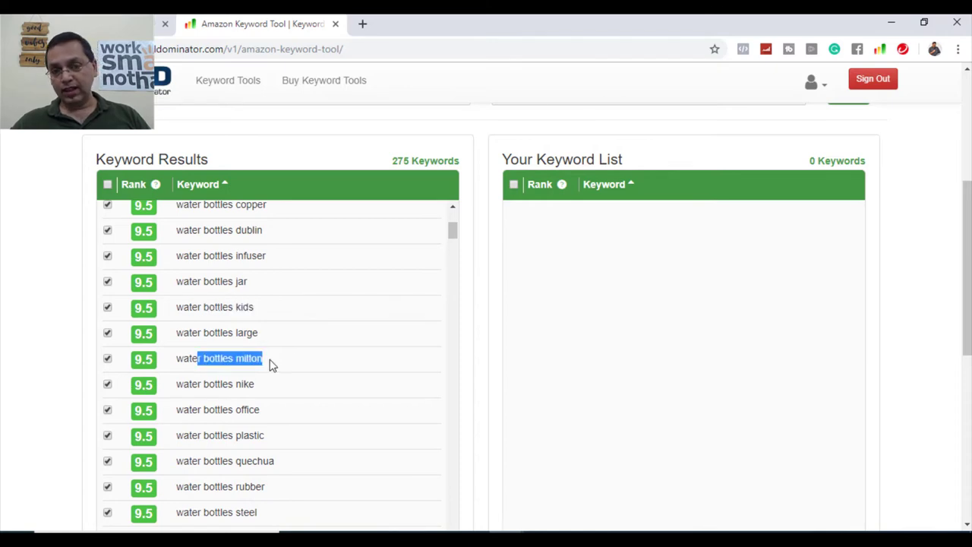
{"action": "scroll", "coordinate": [270, 363], "scroll_direction": "down", "scroll_amount": 1}
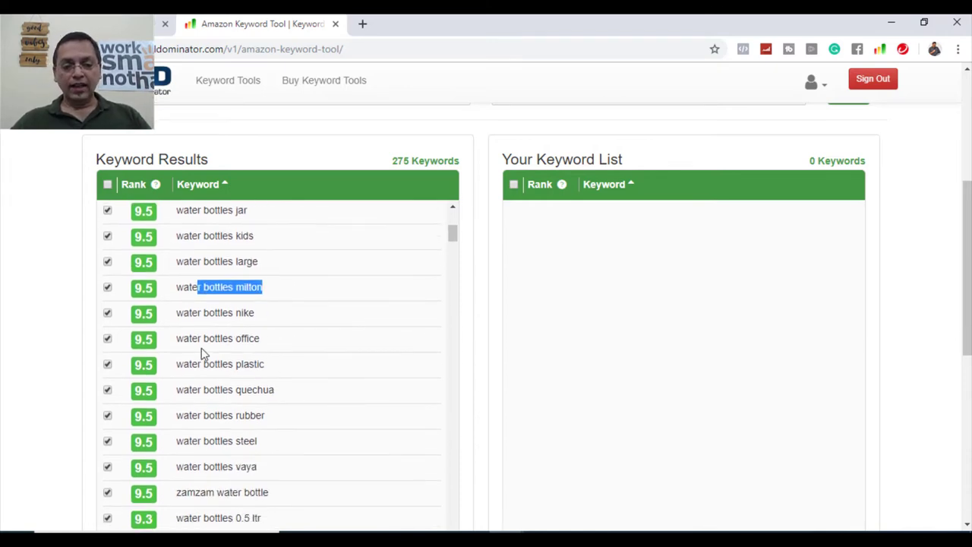
{"action": "left_click_drag", "start_coordinate": [201, 343], "coordinate": [265, 367]}
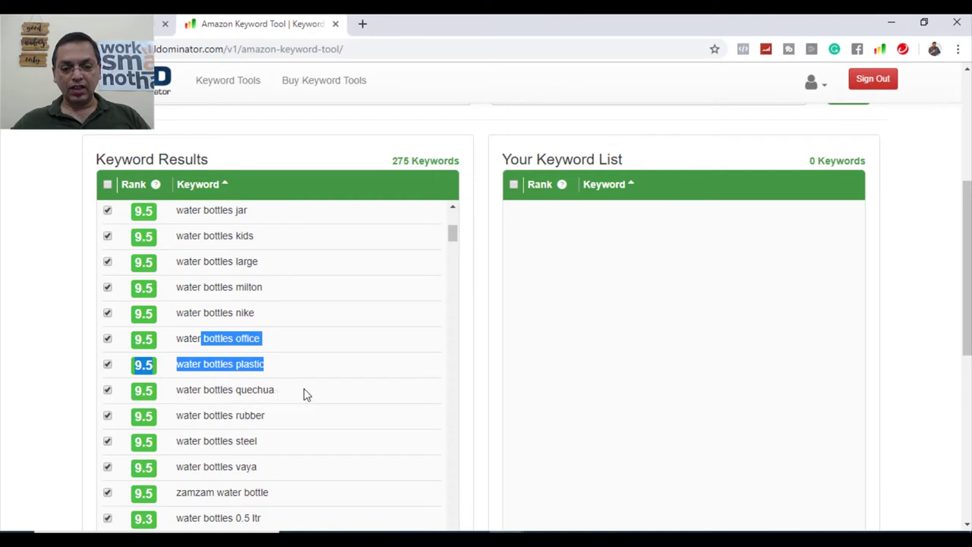
Scroll down to the lowest 2.8 and 2.5 ranked keywords, like 'water bottles cool and hot'
{"action": "scroll", "coordinate": [304, 394], "scroll_direction": "down", "scroll_amount": 1}
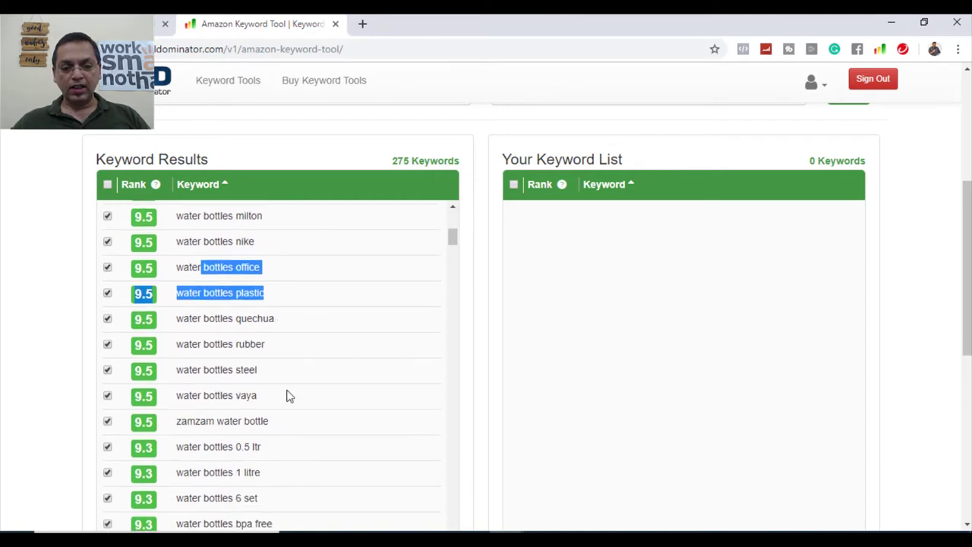
{"action": "scroll", "coordinate": [289, 395], "scroll_direction": "down", "scroll_amount": 6}
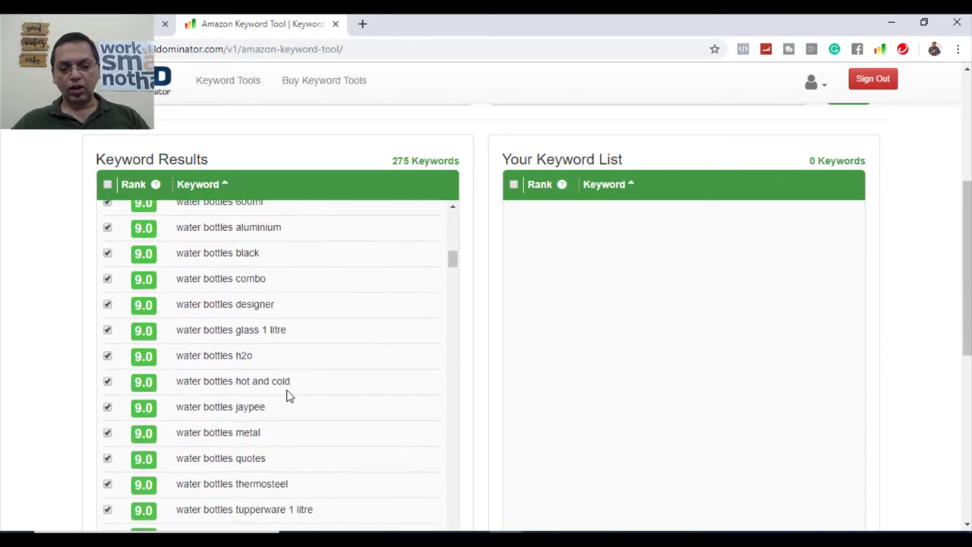
{"action": "scroll", "coordinate": [289, 395], "scroll_direction": "down", "scroll_amount": 7}
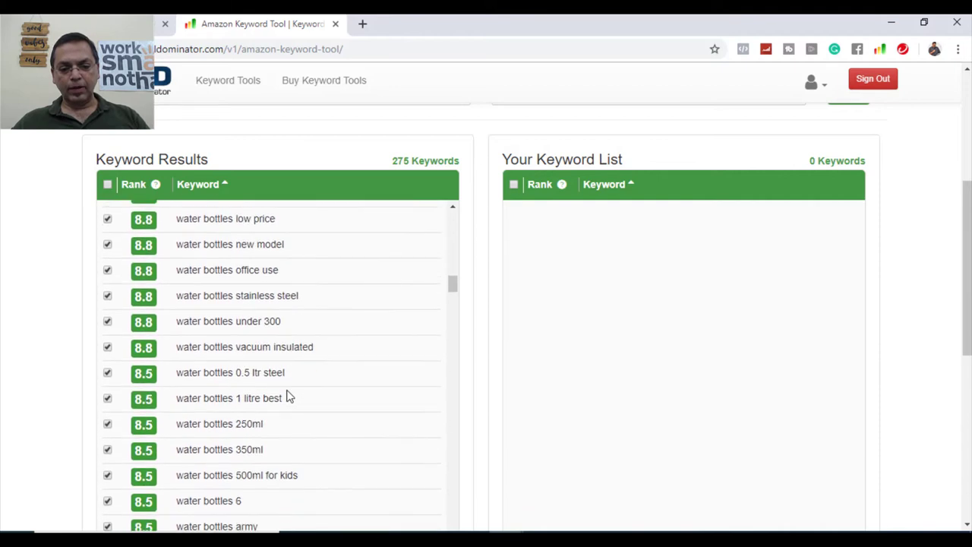
{"action": "scroll", "coordinate": [289, 395], "scroll_direction": "down", "scroll_amount": 2}
{"action": "scroll", "coordinate": [289, 395], "scroll_direction": "down", "scroll_amount": 9}
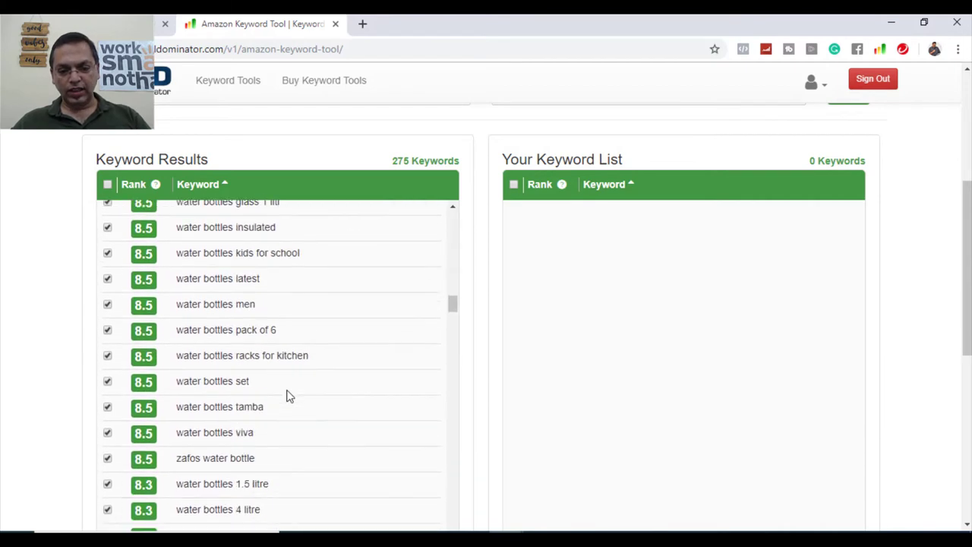
{"action": "scroll", "coordinate": [288, 395], "scroll_direction": "down", "scroll_amount": 12}
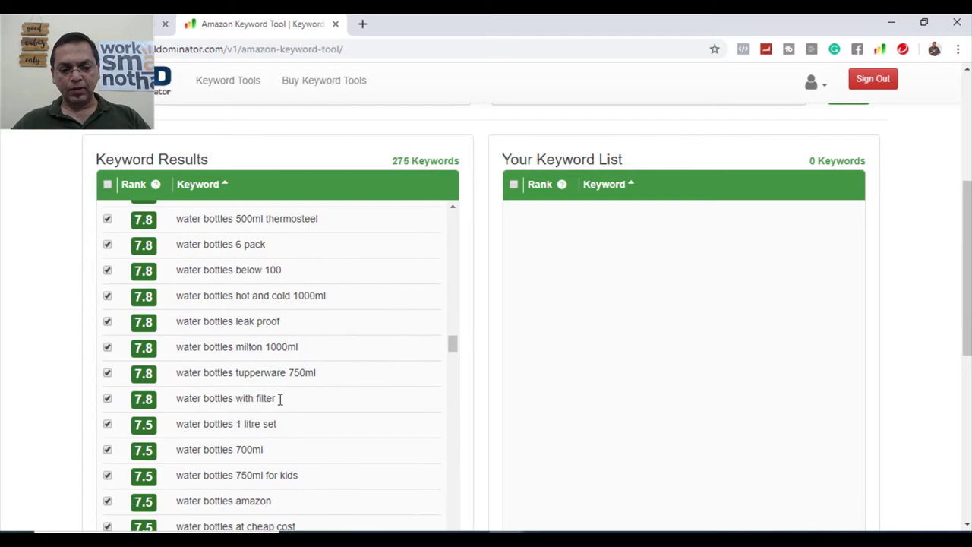
{"action": "scroll", "coordinate": [280, 400], "scroll_direction": "down", "scroll_amount": 2}
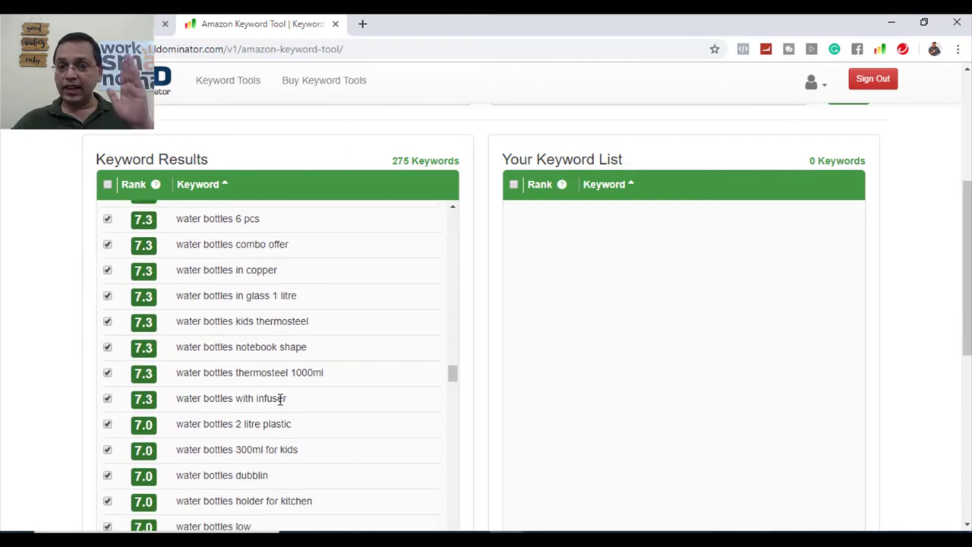
{"action": "scroll", "coordinate": [278, 402], "scroll_direction": "down", "scroll_amount": 3}
{"action": "scroll", "coordinate": [279, 402], "scroll_direction": "down", "scroll_amount": 13}
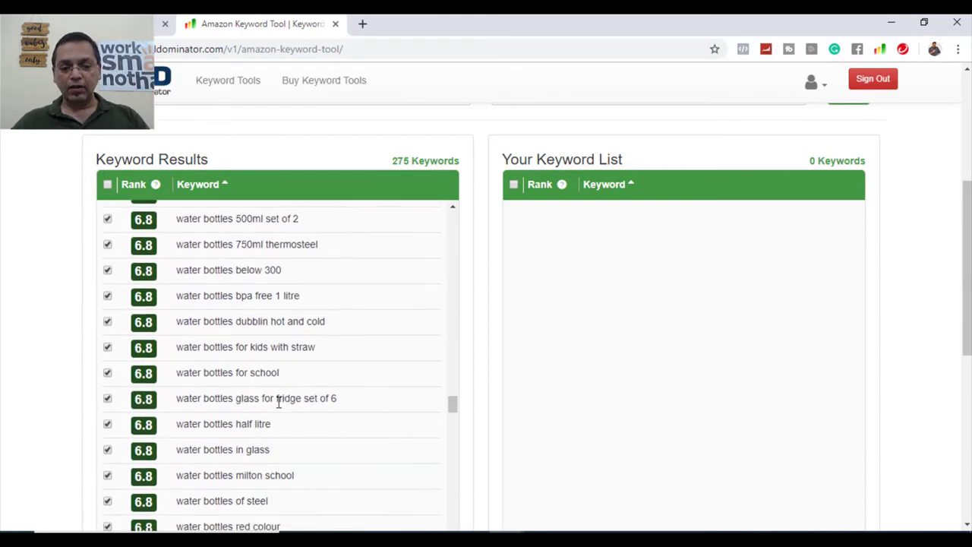
{"action": "scroll", "coordinate": [278, 401], "scroll_direction": "down", "scroll_amount": 5}
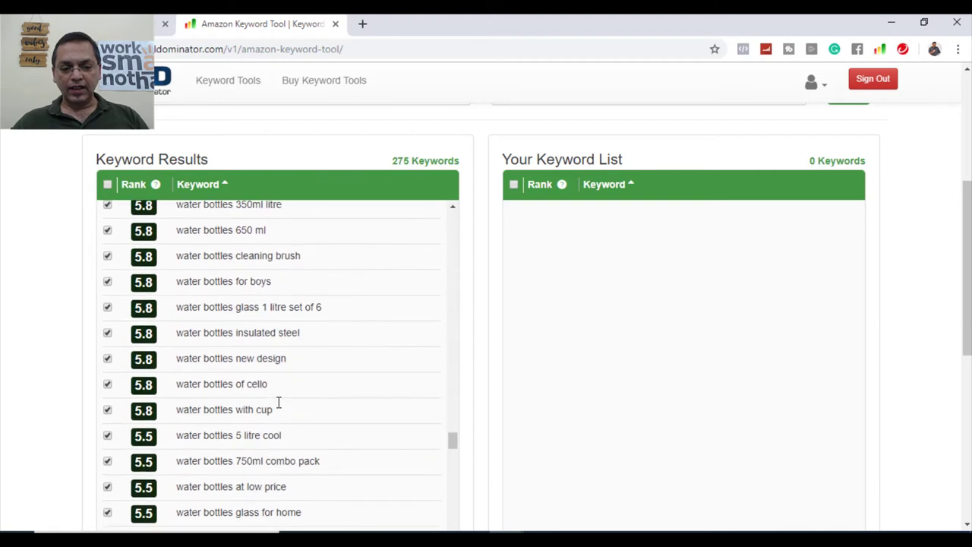
{"action": "scroll", "coordinate": [277, 403], "scroll_direction": "up", "scroll_amount": 2}
{"action": "scroll", "coordinate": [277, 405], "scroll_direction": "up", "scroll_amount": 1}
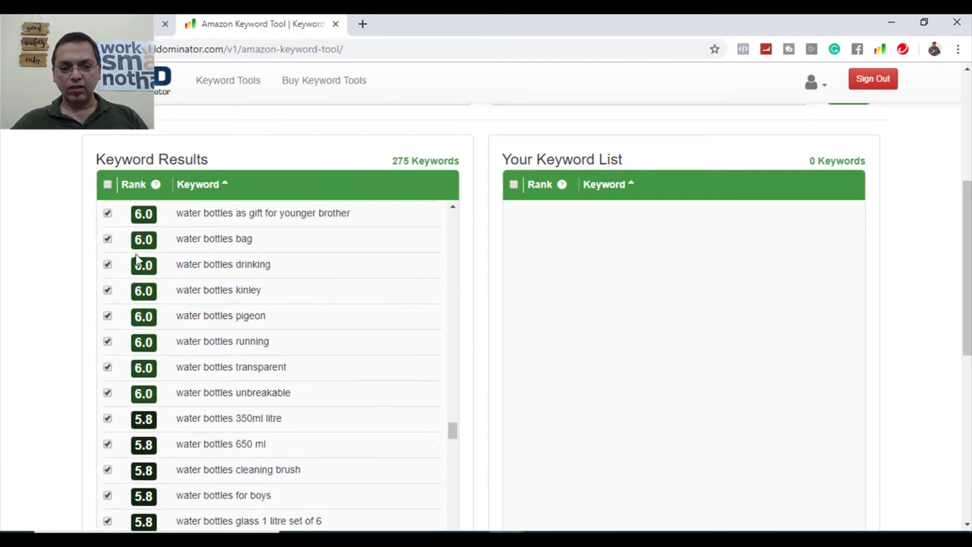
{"action": "scroll", "coordinate": [185, 415], "scroll_direction": "down", "scroll_amount": 4}
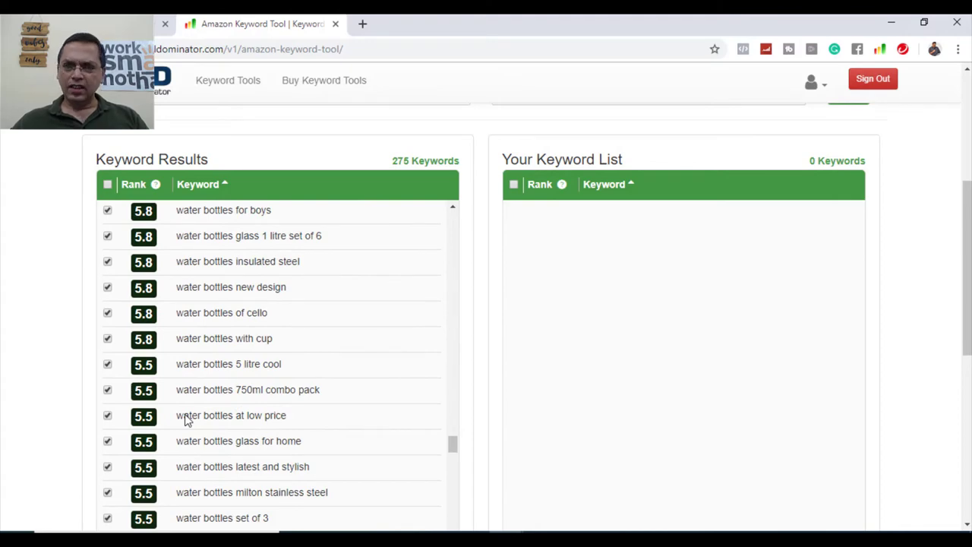
{"action": "scroll", "coordinate": [186, 418], "scroll_direction": "down", "scroll_amount": 8}
{"action": "scroll", "coordinate": [185, 414], "scroll_direction": "down", "scroll_amount": 11}
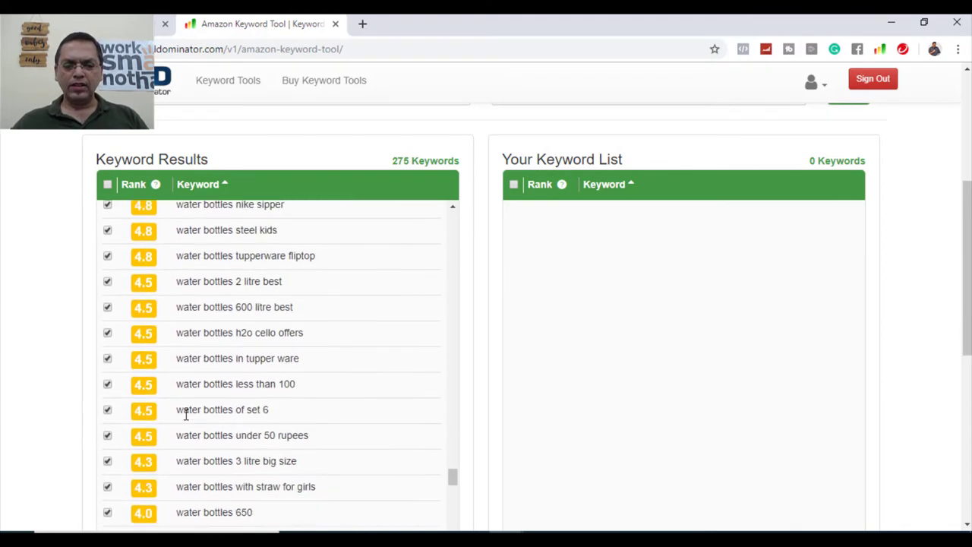
{"action": "scroll", "coordinate": [175, 431], "scroll_direction": "down", "scroll_amount": 4}
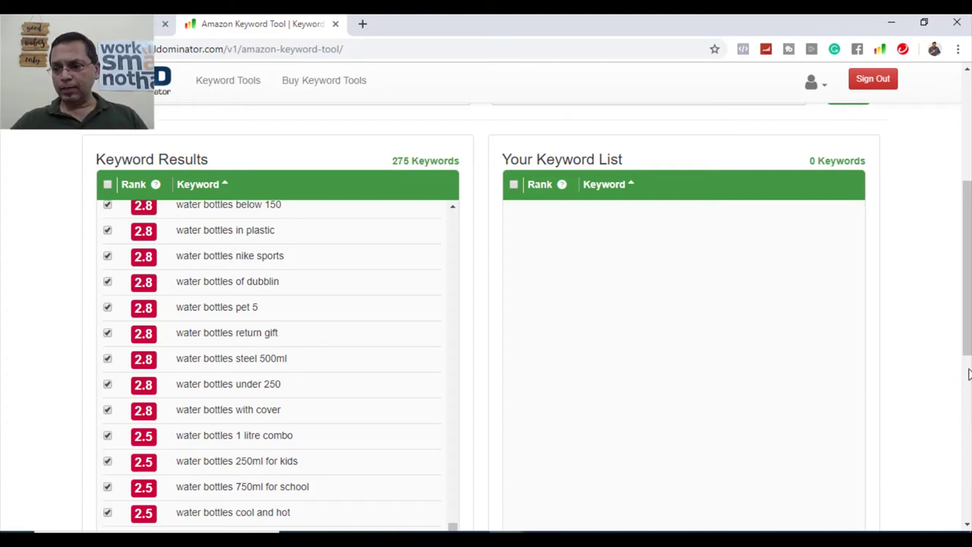
Drag the scrollbar up to show the tool header, 'water bottles' search box and India selector
{"action": "left_click_drag", "start_coordinate": [968, 345], "coordinate": [968, 240]}
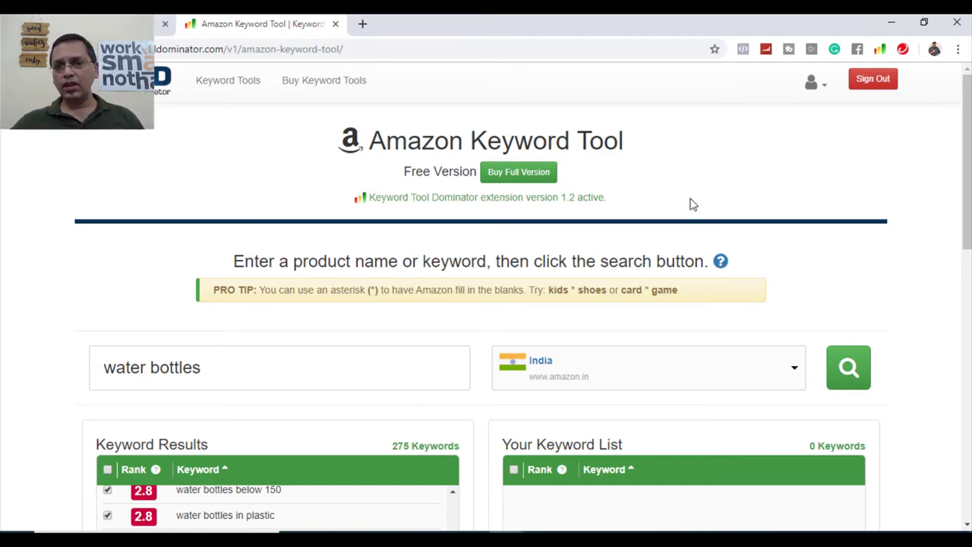
Go to Buy Keyword Tools to see the Amazon Keyword Tool at $53.19, down from $69.99
{"action": "left_click", "coordinate": [348, 85]}
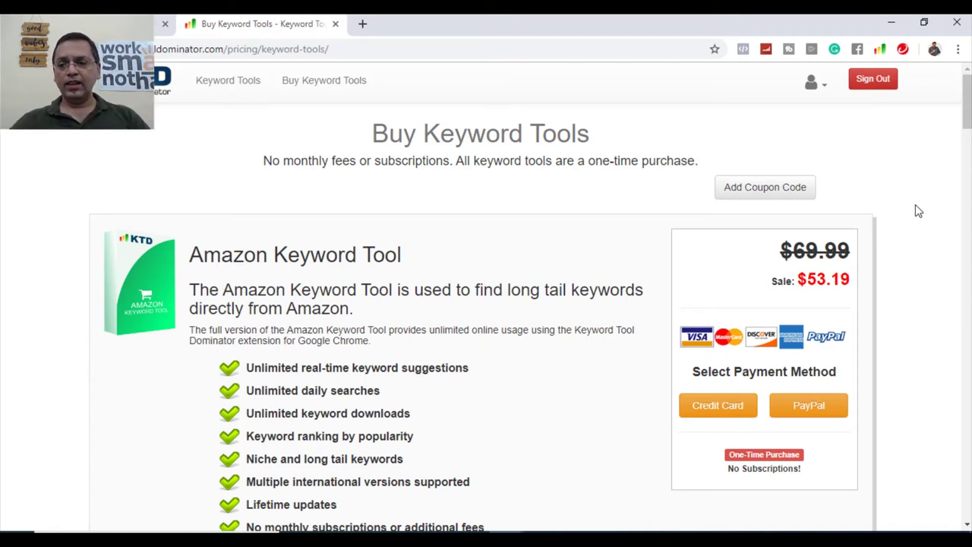
{"action": "scroll", "coordinate": [947, 272], "scroll_direction": "down", "scroll_amount": 1}
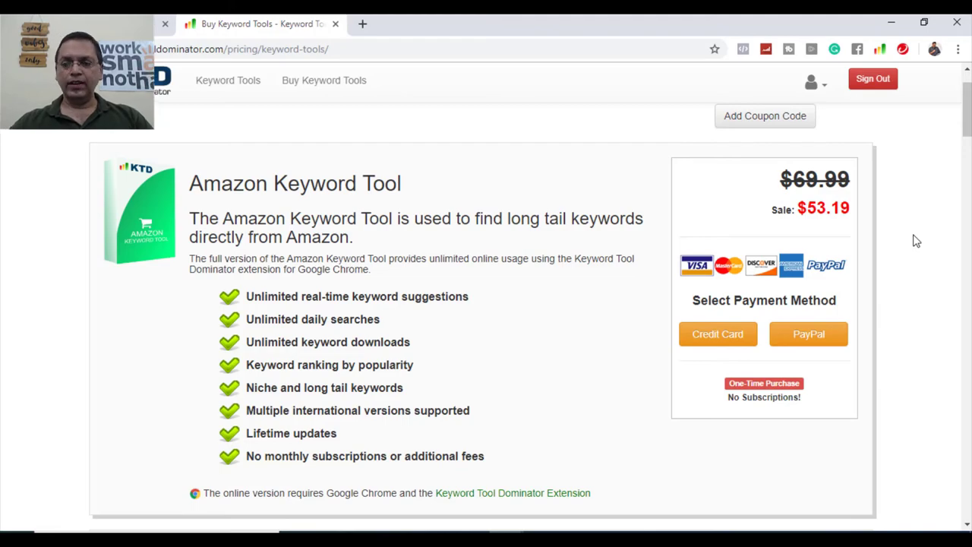
Scroll through all tool pricing cards, then back to the eBay Keyword Tool at $53.19
{"action": "scroll", "coordinate": [844, 245], "scroll_direction": "down", "scroll_amount": 2}
{"action": "scroll", "coordinate": [846, 245], "scroll_direction": "down", "scroll_amount": 10}
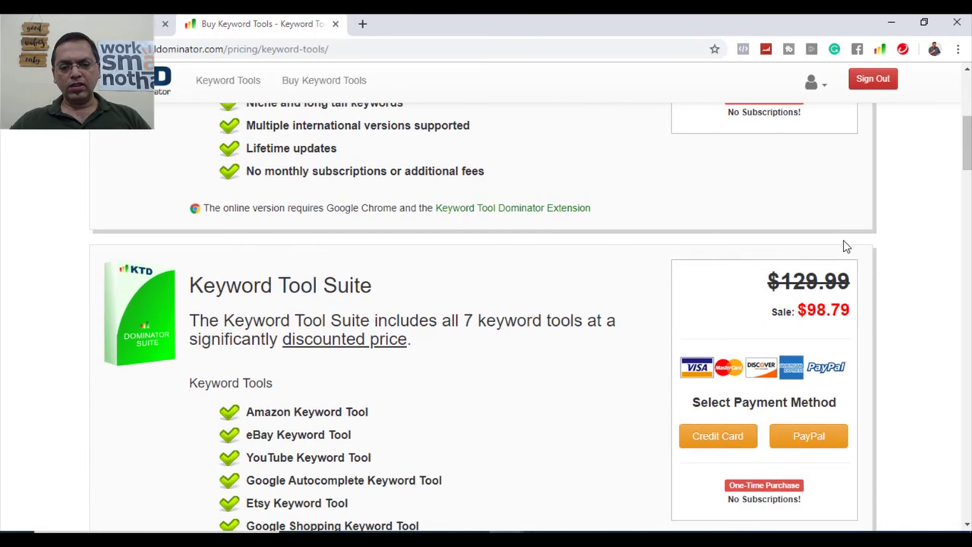
{"action": "scroll", "coordinate": [844, 249], "scroll_direction": "down", "scroll_amount": 8}
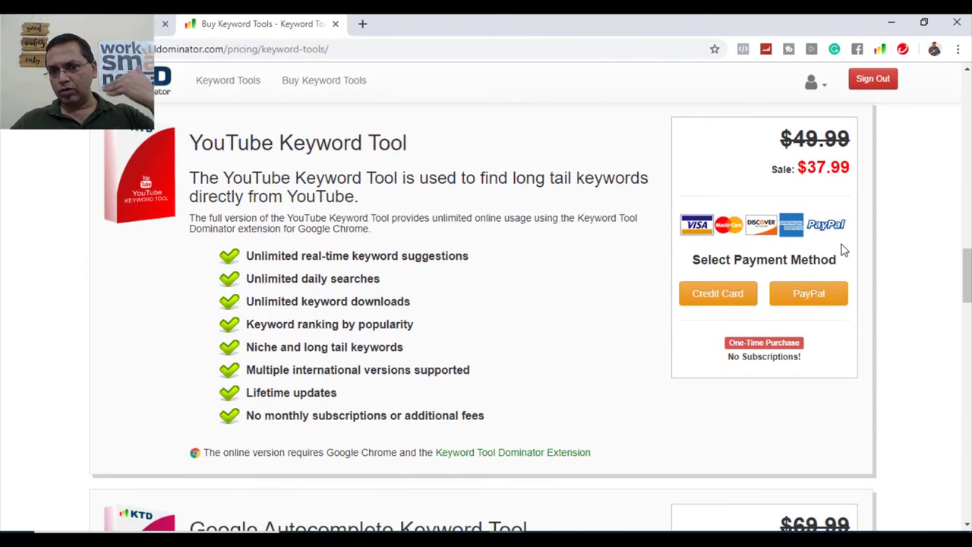
{"action": "scroll", "coordinate": [844, 250], "scroll_direction": "down", "scroll_amount": 4}
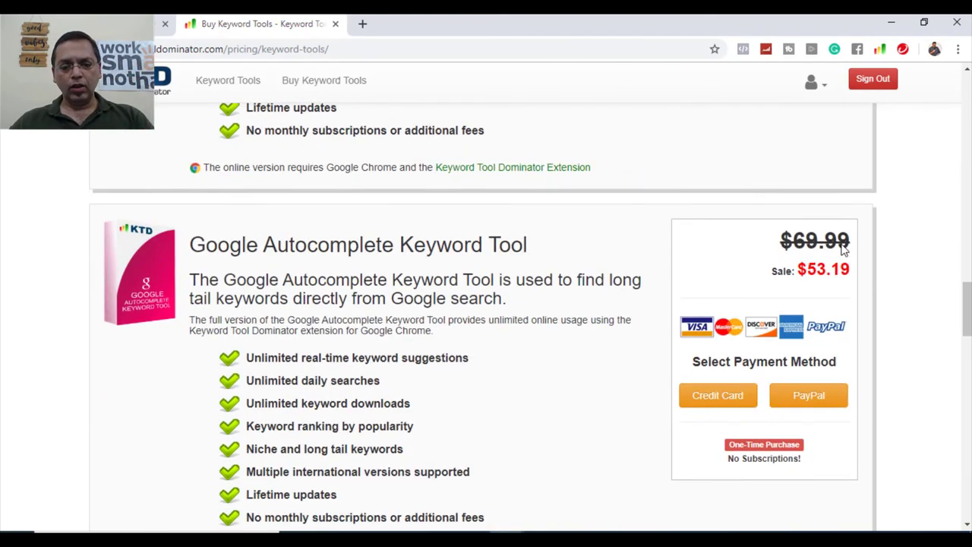
{"action": "scroll", "coordinate": [842, 245], "scroll_direction": "down", "scroll_amount": 7}
{"action": "scroll", "coordinate": [842, 244], "scroll_direction": "down", "scroll_amount": 14}
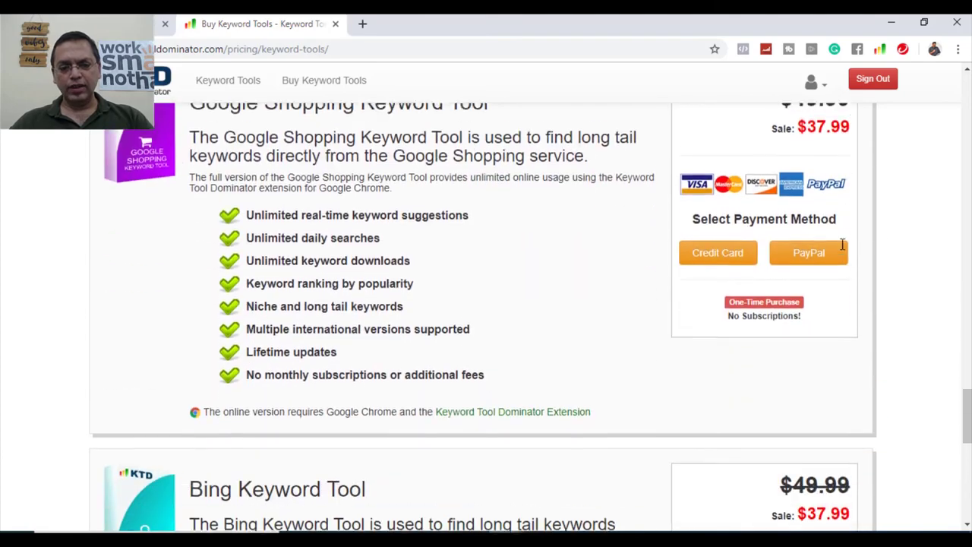
{"action": "scroll", "coordinate": [840, 257], "scroll_direction": "up", "scroll_amount": 20}
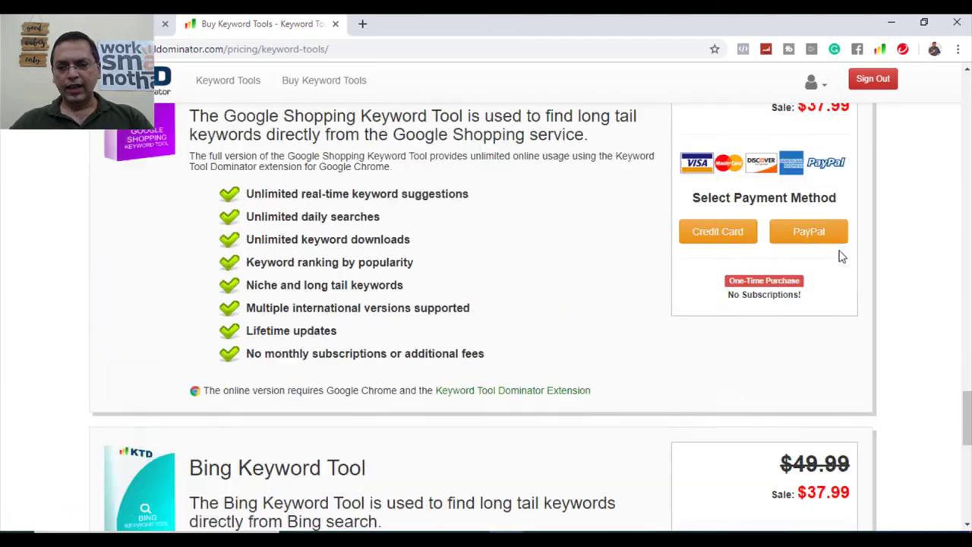
{"action": "scroll", "coordinate": [840, 257], "scroll_direction": "up", "scroll_amount": 8}
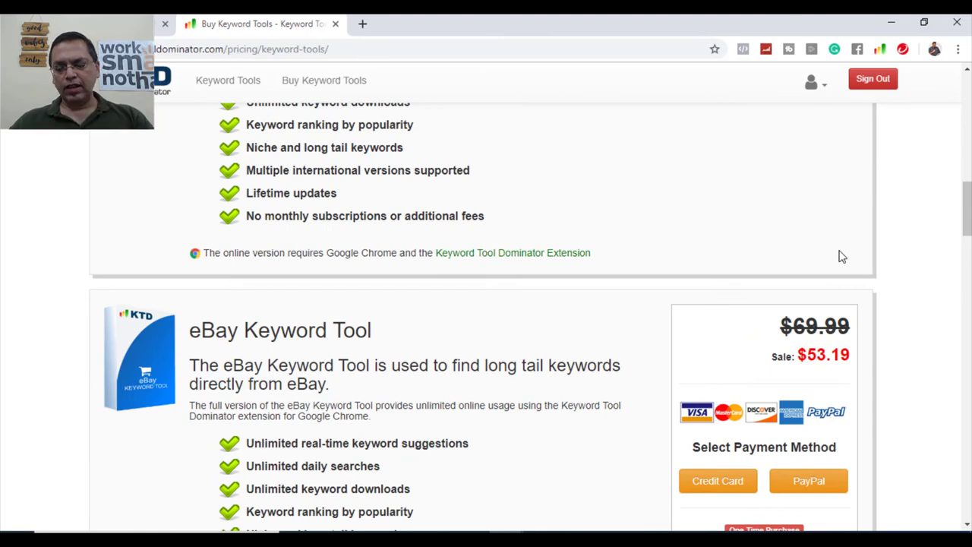
{"action": "scroll", "coordinate": [842, 257], "scroll_direction": "down", "scroll_amount": 3}
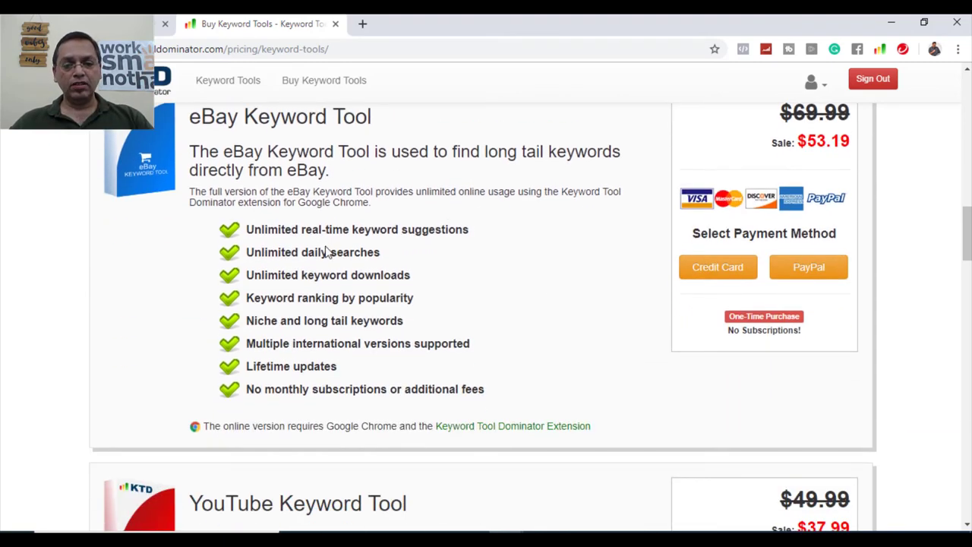
{"action": "left_click_drag", "start_coordinate": [312, 232], "coordinate": [446, 234]}
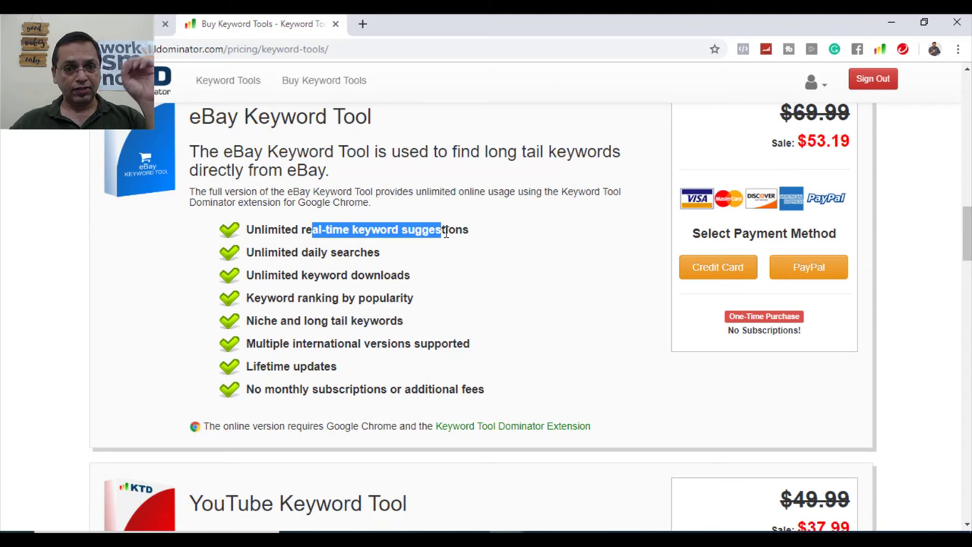
{"action": "left_click_drag", "start_coordinate": [317, 252], "coordinate": [384, 254]}
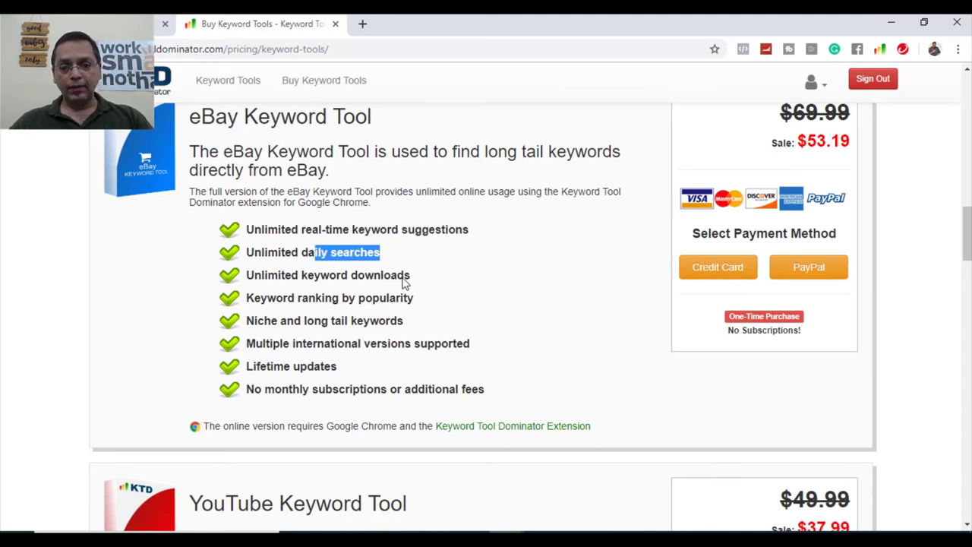
{"action": "left_click_drag", "start_coordinate": [323, 276], "coordinate": [412, 275]}
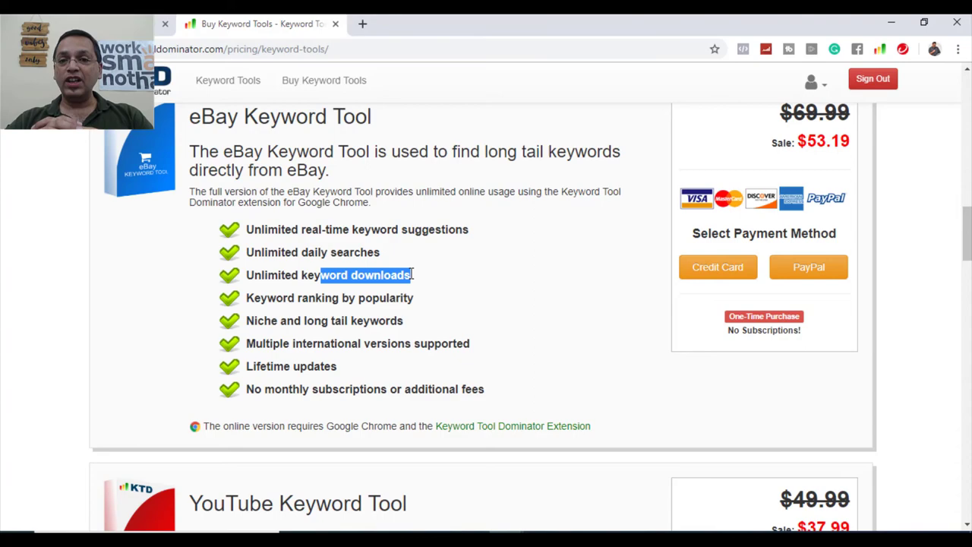
{"action": "scroll", "coordinate": [413, 274], "scroll_direction": "up", "scroll_amount": 10}
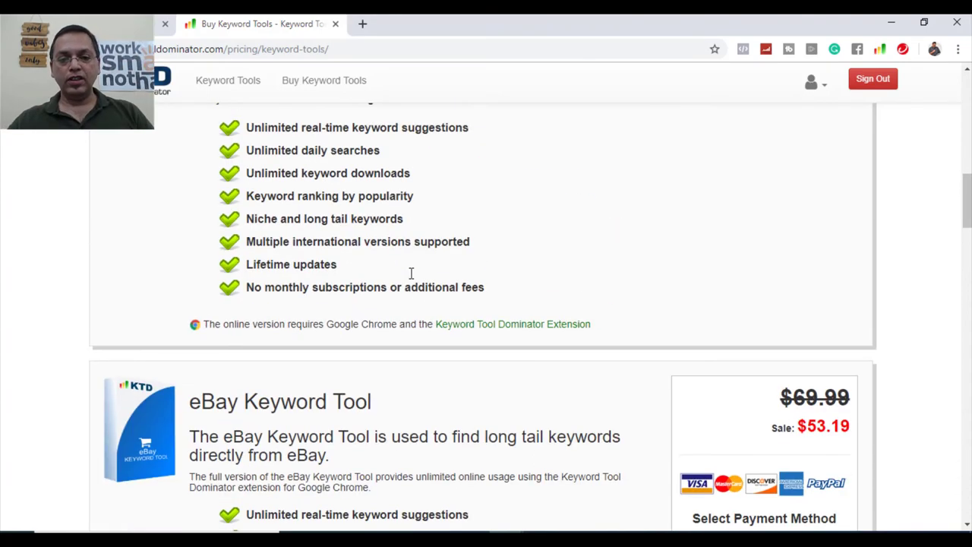
Highlight the Amazon tool's features: international versions, lifetime updates, no monthly subscriptions. Clear each highlight afterwards
{"action": "scroll", "coordinate": [478, 226], "scroll_direction": "up", "scroll_amount": 6}
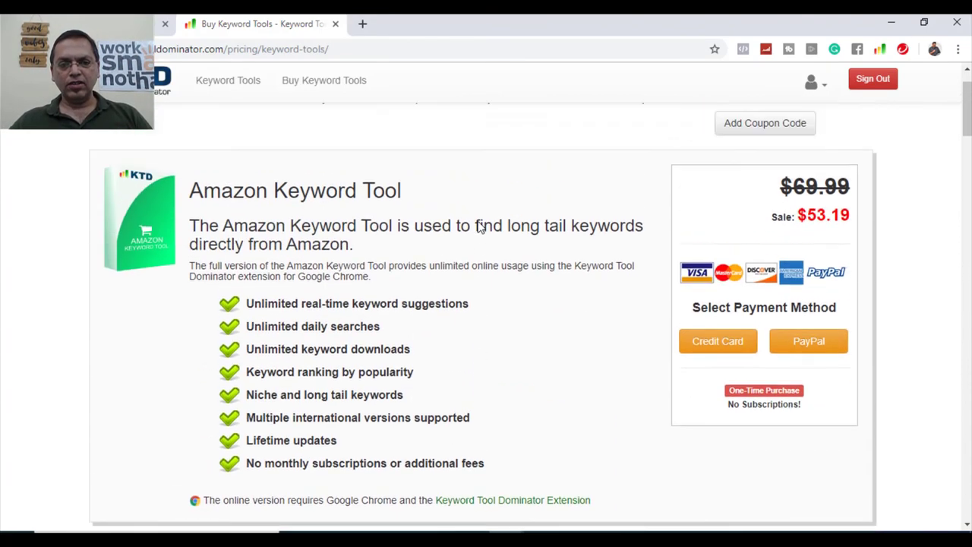
{"action": "scroll", "coordinate": [478, 226], "scroll_direction": "down", "scroll_amount": 2}
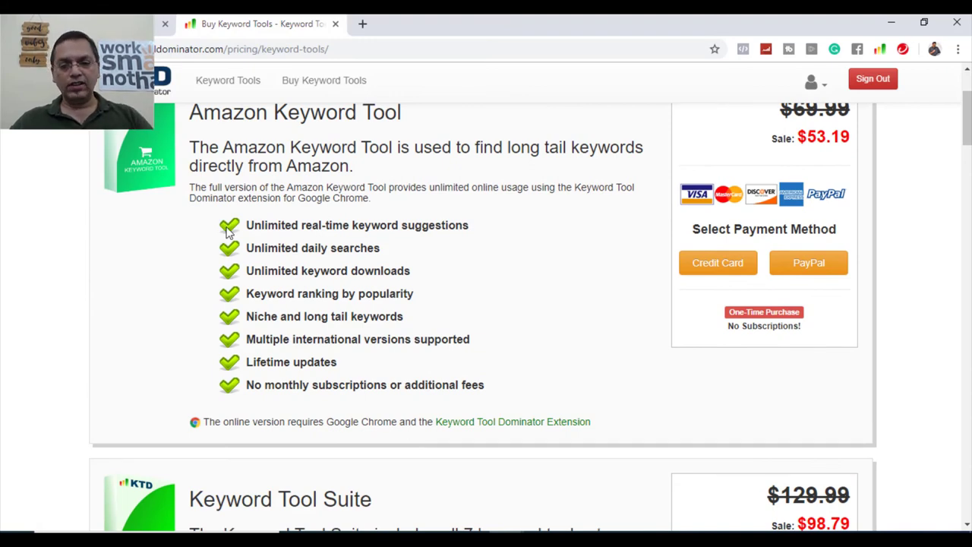
{"action": "left_click_drag", "start_coordinate": [246, 224], "coordinate": [498, 386]}
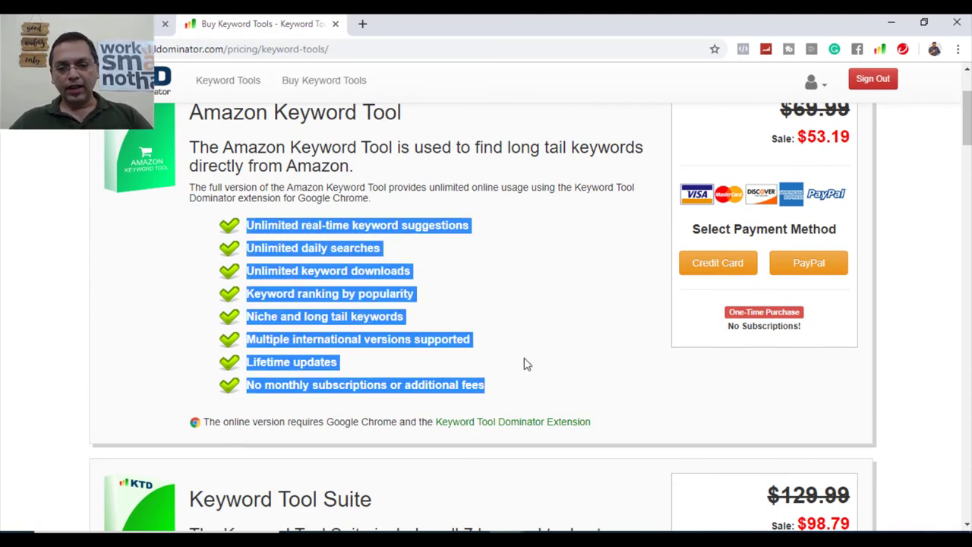
{"action": "left_click", "coordinate": [371, 336]}
{"action": "left_click_drag", "start_coordinate": [274, 335], "coordinate": [382, 367]}
{"action": "left_click", "coordinate": [365, 374]}
{"action": "left_click_drag", "start_coordinate": [303, 387], "coordinate": [509, 389]}
{"action": "left_click", "coordinate": [509, 381]}
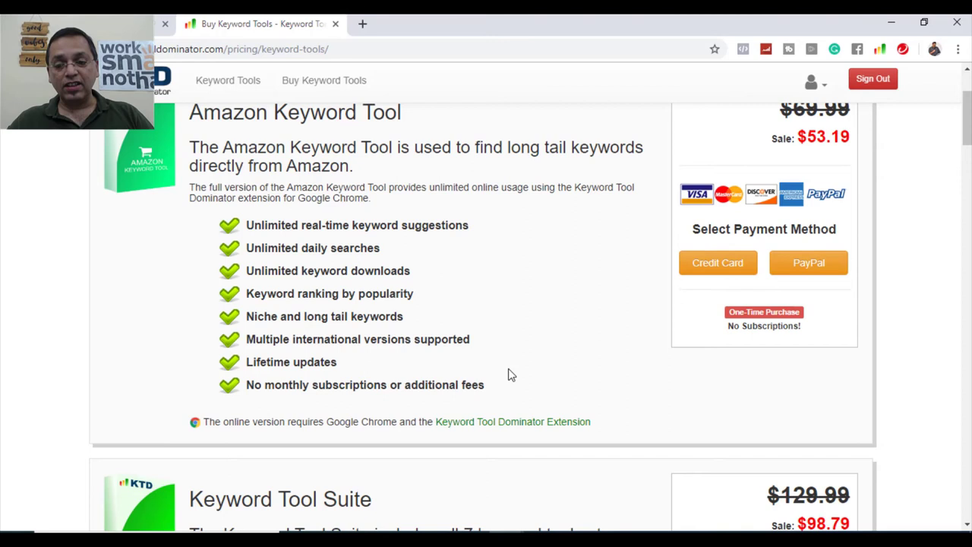